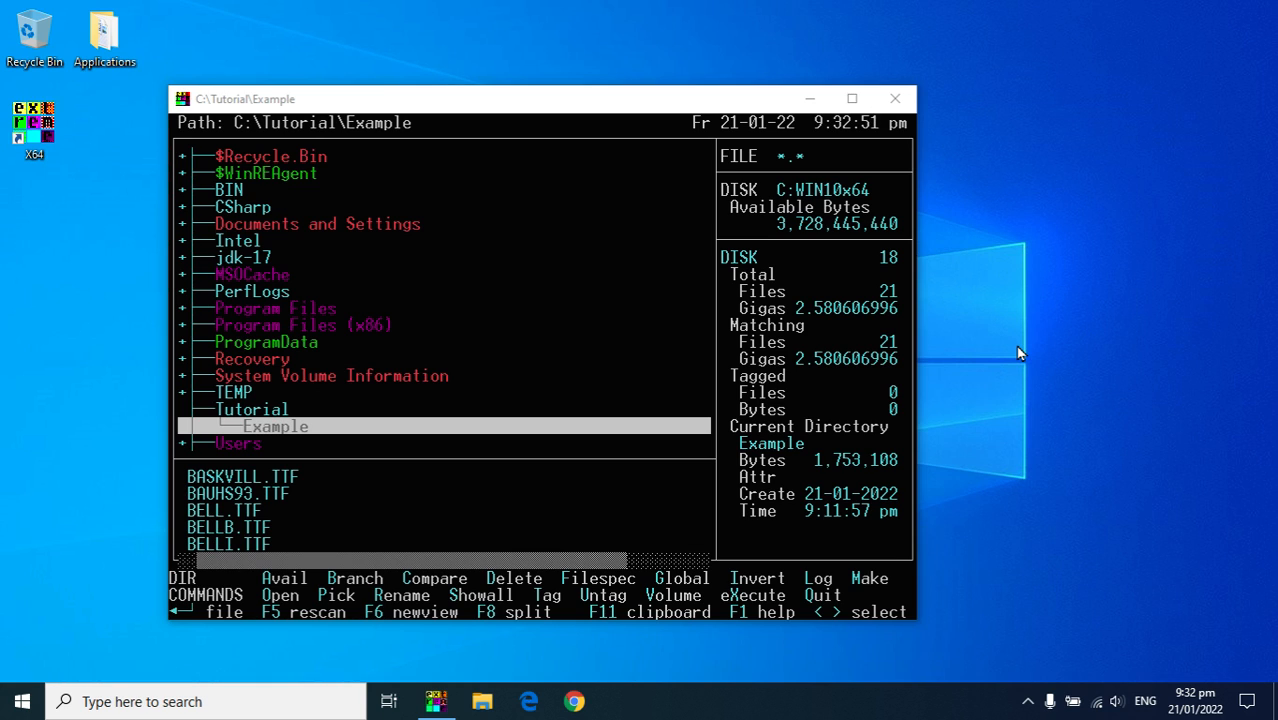
Open the file list of the Example directory and look through the font files' modification dates and times
{"action": "left_click", "coordinate": [686, 428]}
{"action": "key", "text": "Return"}
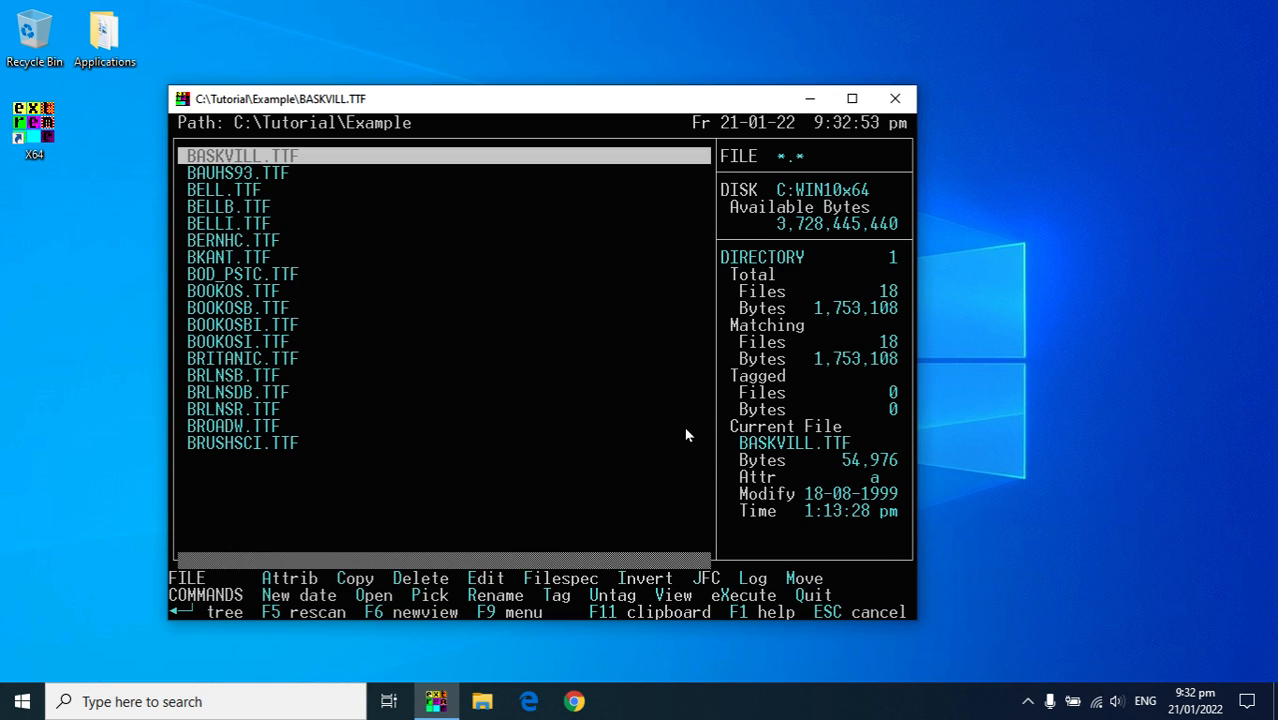
{"action": "key", "text": "Down"}
{"action": "key", "text": "Down"}
{"action": "key", "text": "Down"}
{"action": "key", "text": "Down"}
{"action": "key", "text": "Down"}
{"action": "key", "text": "Down"}
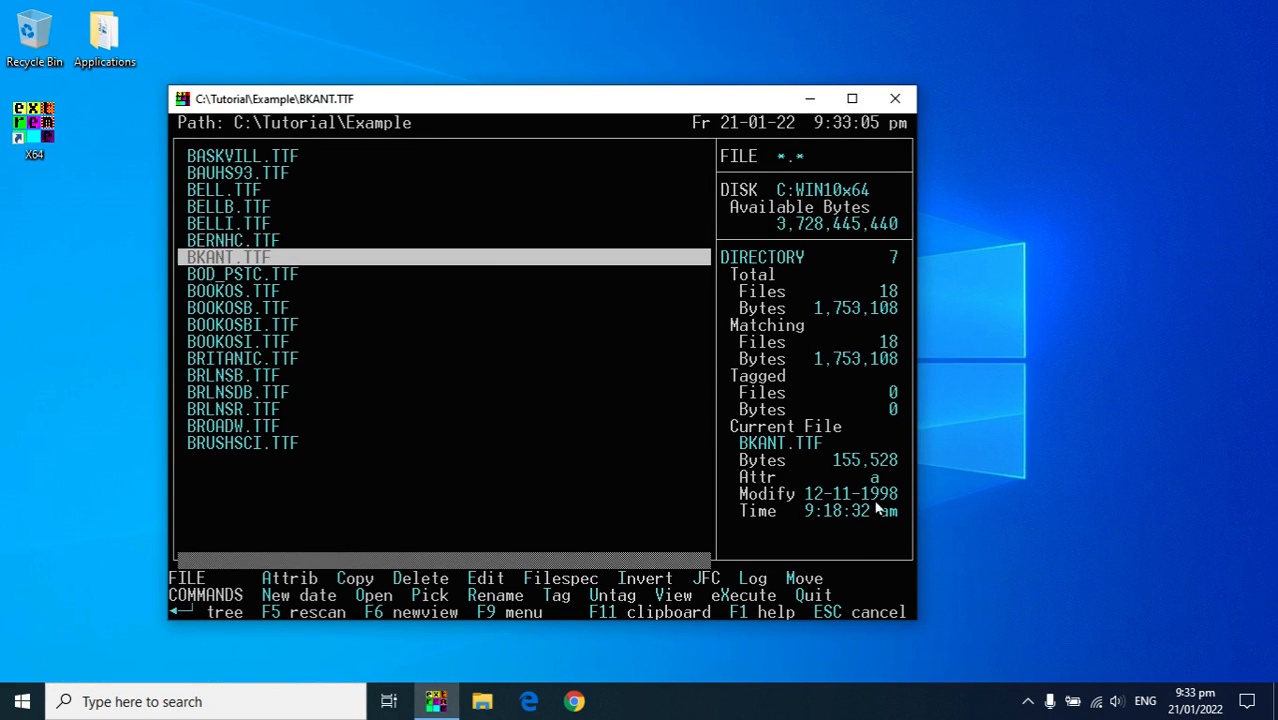
{"action": "key", "text": "Down"}
{"action": "key", "text": "Down"}
{"action": "key", "text": "Down"}
{"action": "key", "text": "Down"}
{"action": "key", "text": "Down"}
{"action": "key", "text": "Down"}
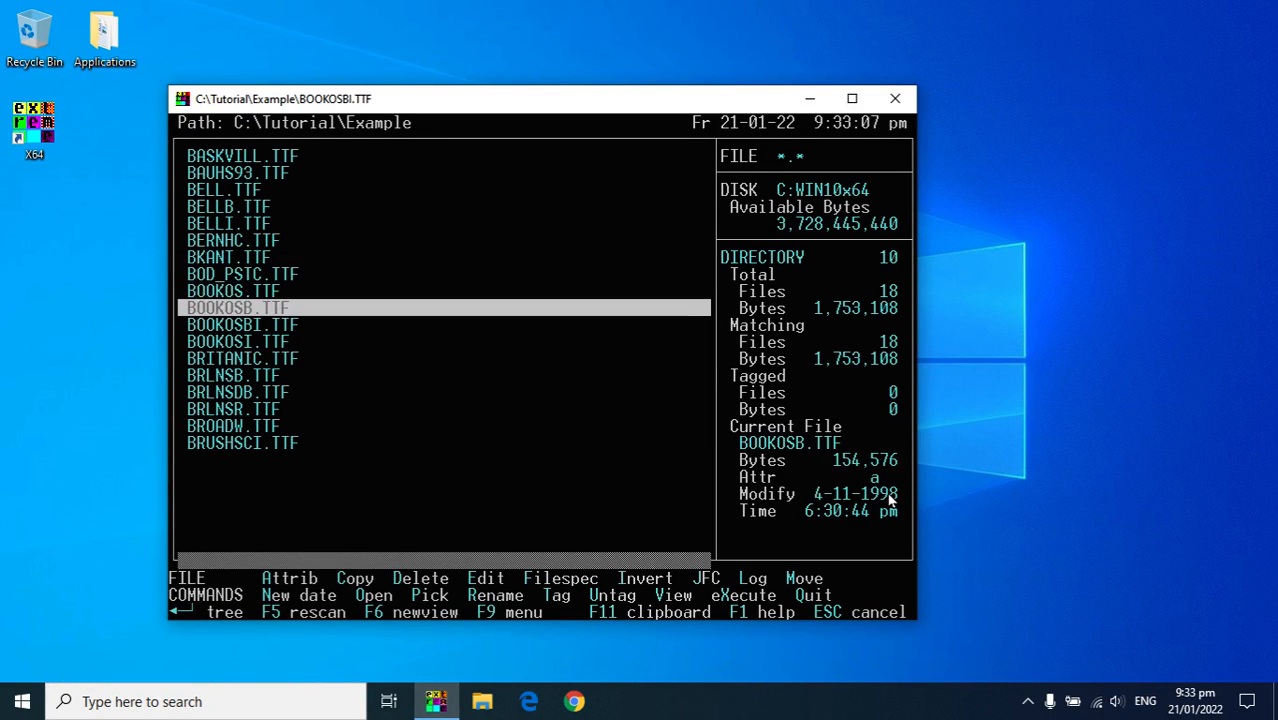
{"action": "key", "text": "Up"}
{"action": "key", "text": "Up"}
{"action": "key", "text": "Up"}
{"action": "key", "text": "Up"}
{"action": "key", "text": "Up"}
{"action": "key", "text": "Up"}
{"action": "key", "text": "Up"}
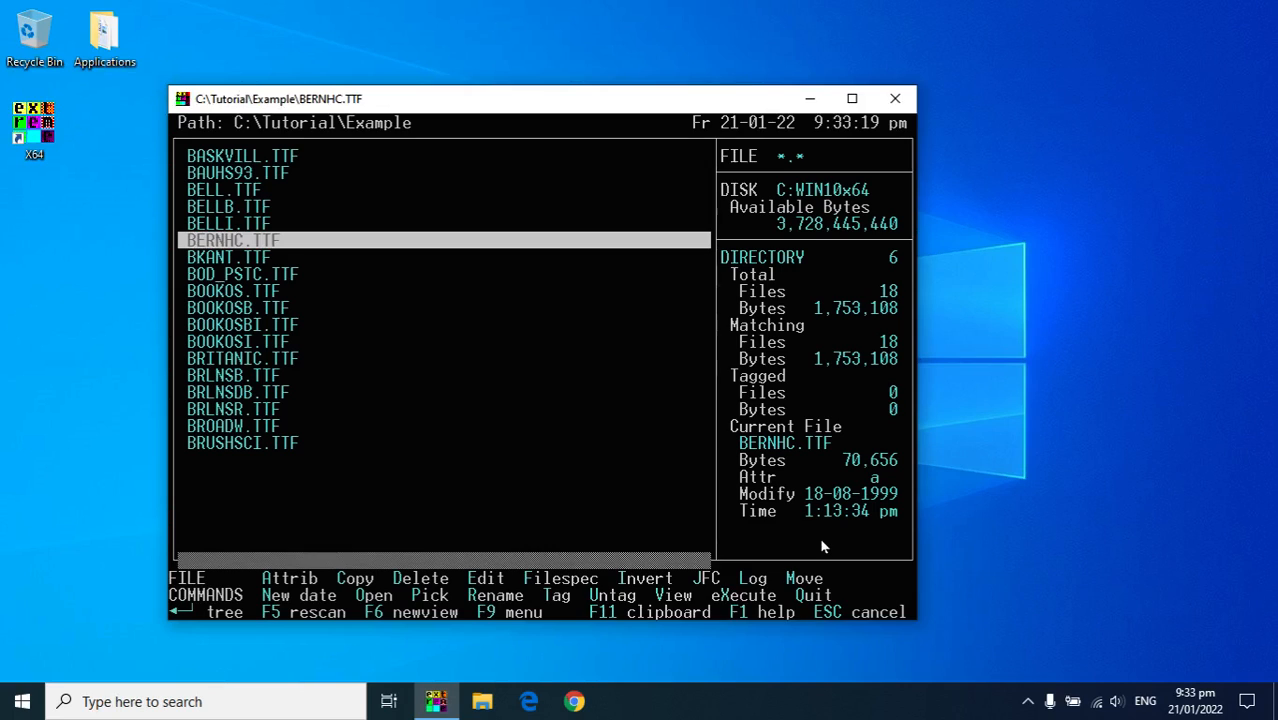
Change the file display to aligned columns showing name, extension, size, attributes, weekday, modification date and time
{"action": "key", "text": "alt"}
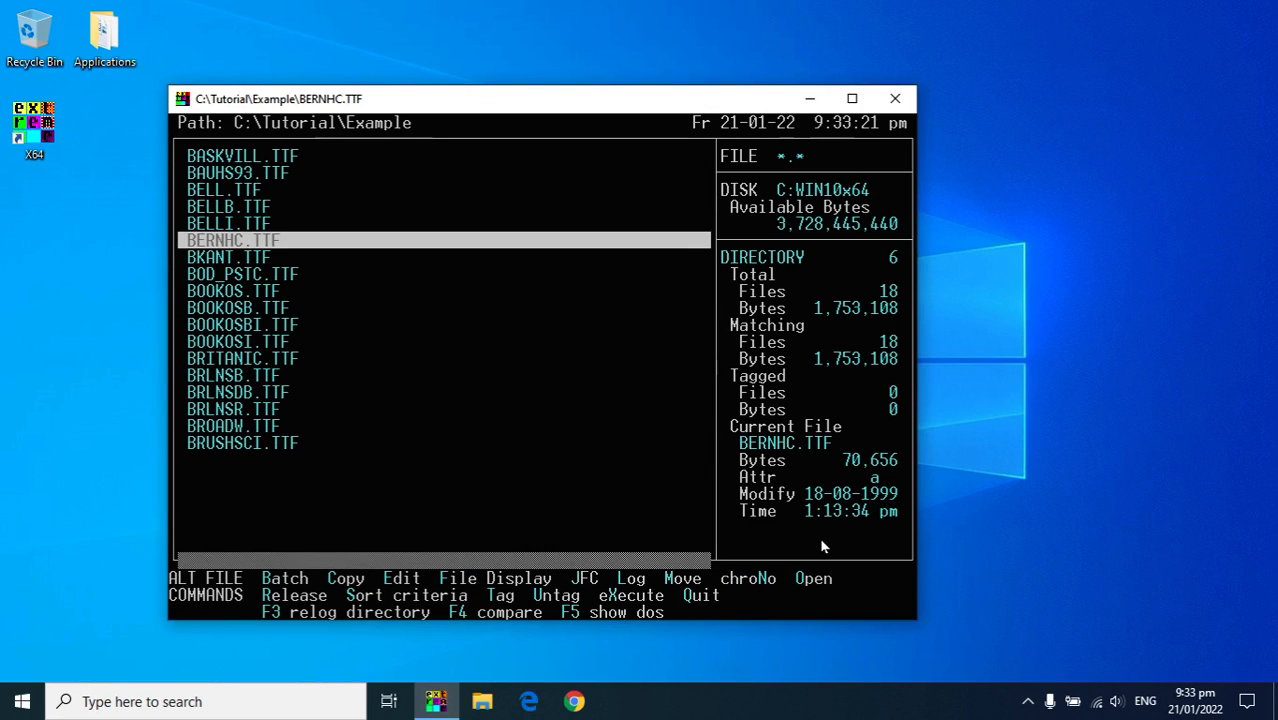
{"action": "key", "text": "alt+f"}
{"action": "key", "text": "alt+f"}
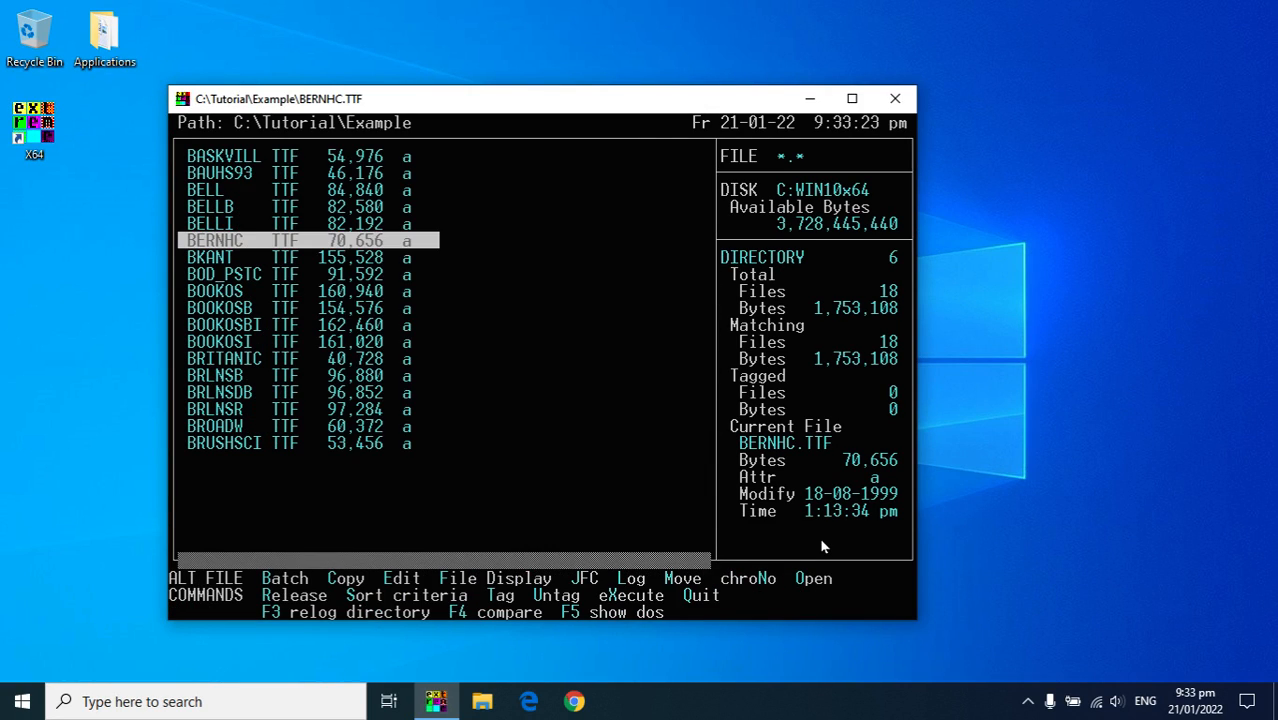
{"action": "key", "text": "alt+f"}
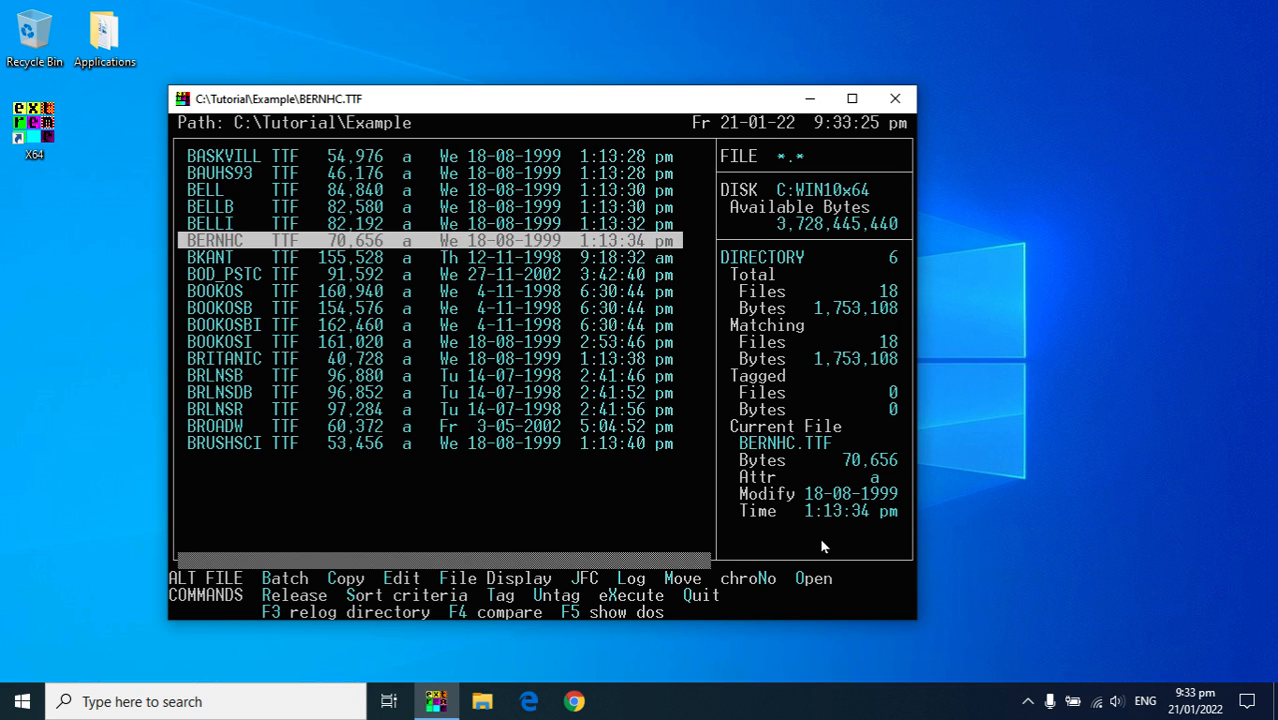
{"action": "key", "text": "alt+f"}
{"action": "key", "text": "alt+f"}
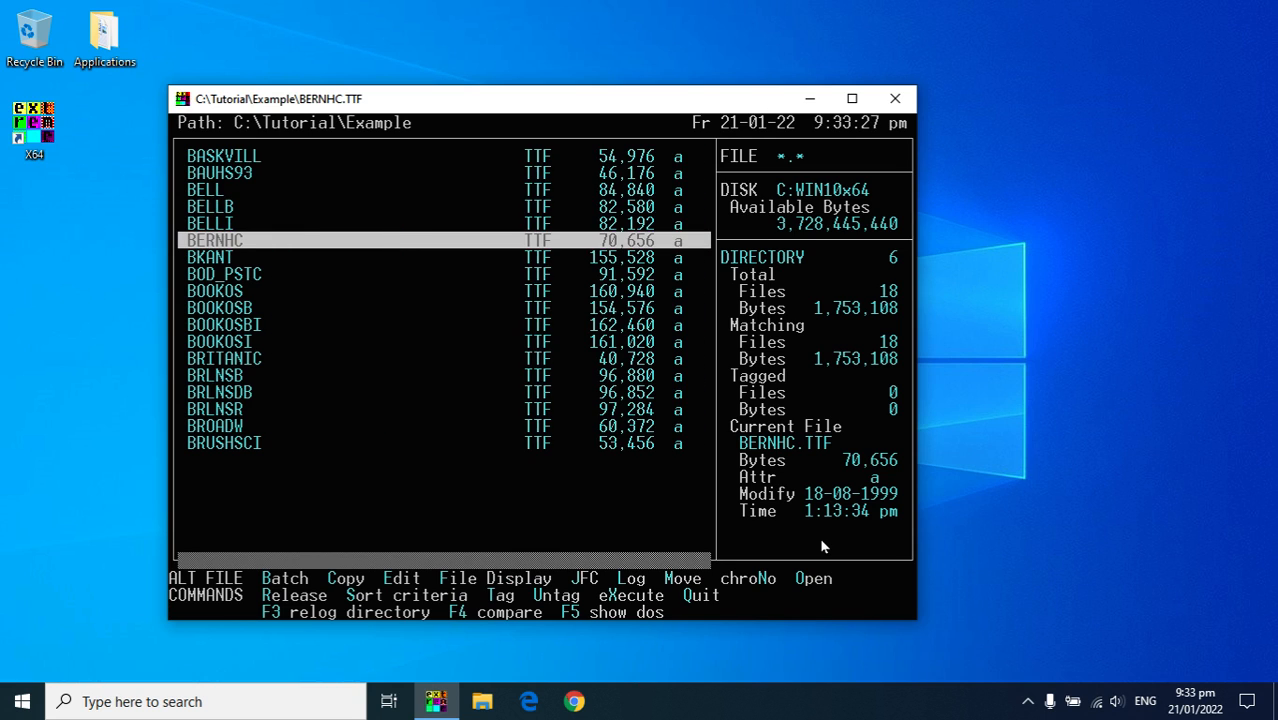
{"action": "key", "text": "alt+f"}
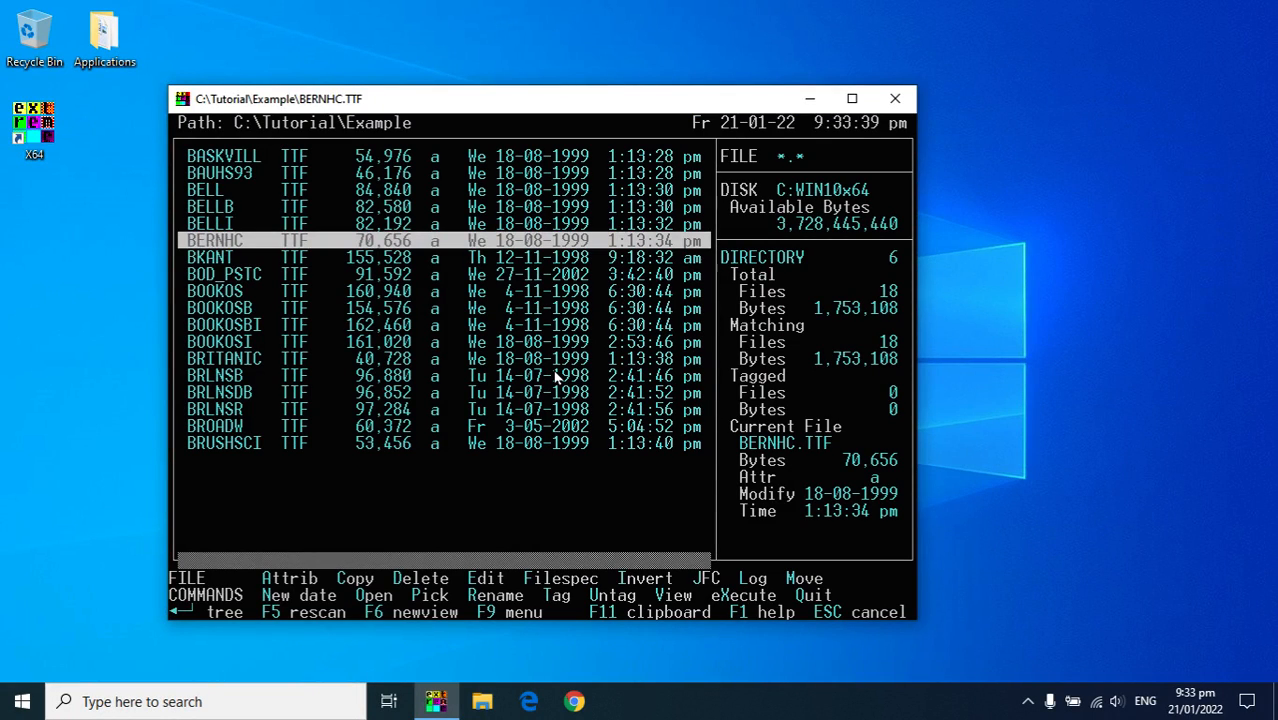
Stamp BOOKOS.TTF with the new modification date 4-11-1999 and time 6:30:44 pm
{"action": "key", "text": "Up"}
{"action": "key", "text": "Down"}
{"action": "key", "text": "Down"}
{"action": "key", "text": "Down"}
{"action": "key", "text": "Down"}
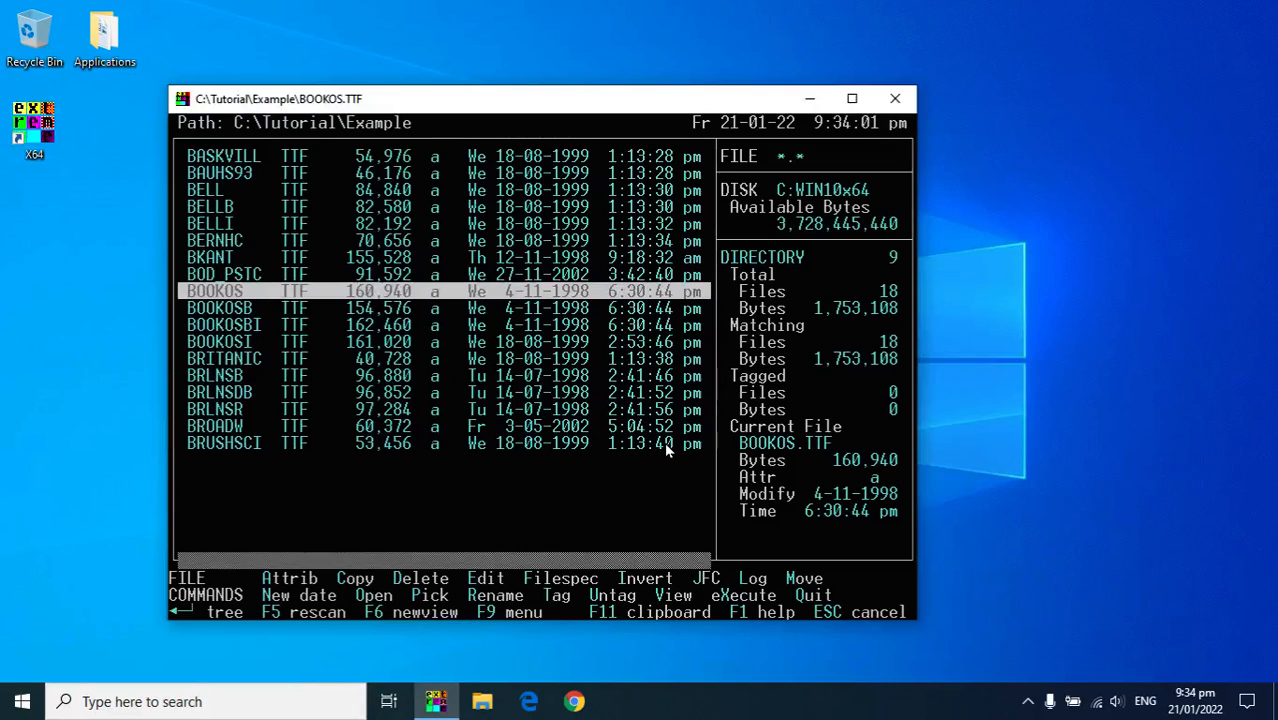
{"action": "key", "text": "n"}
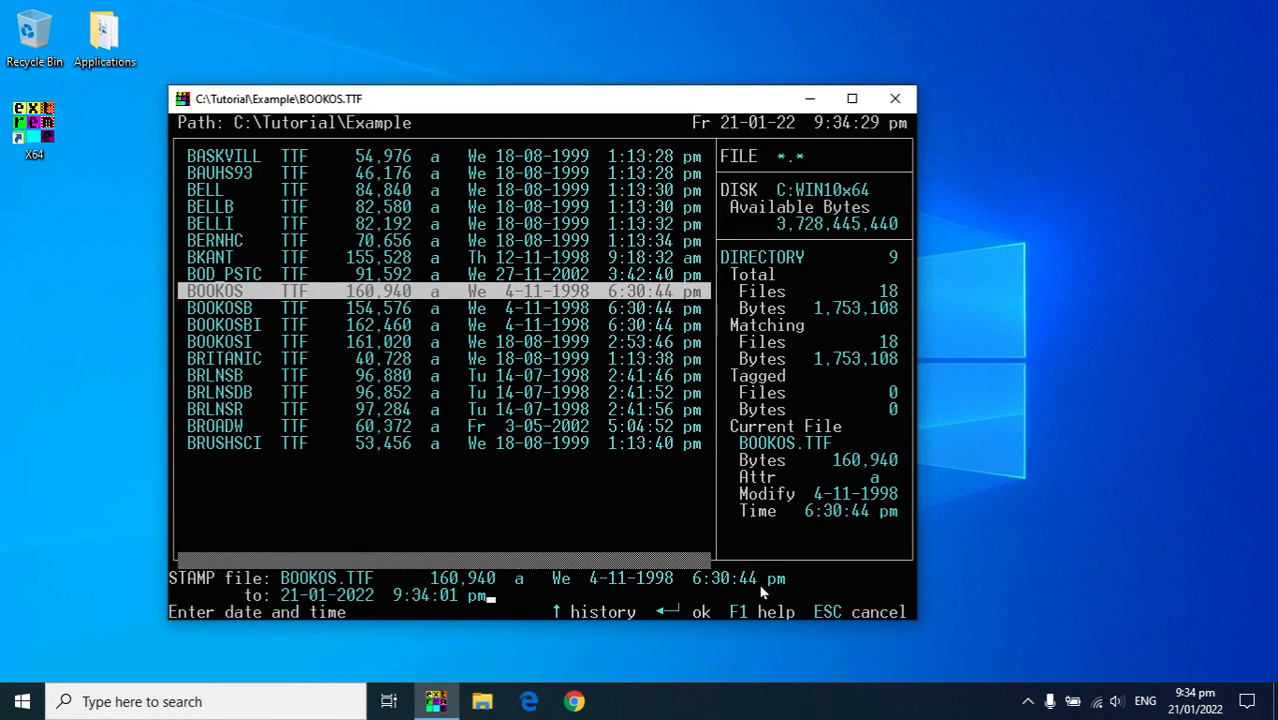
{"action": "key", "text": "Delete"}
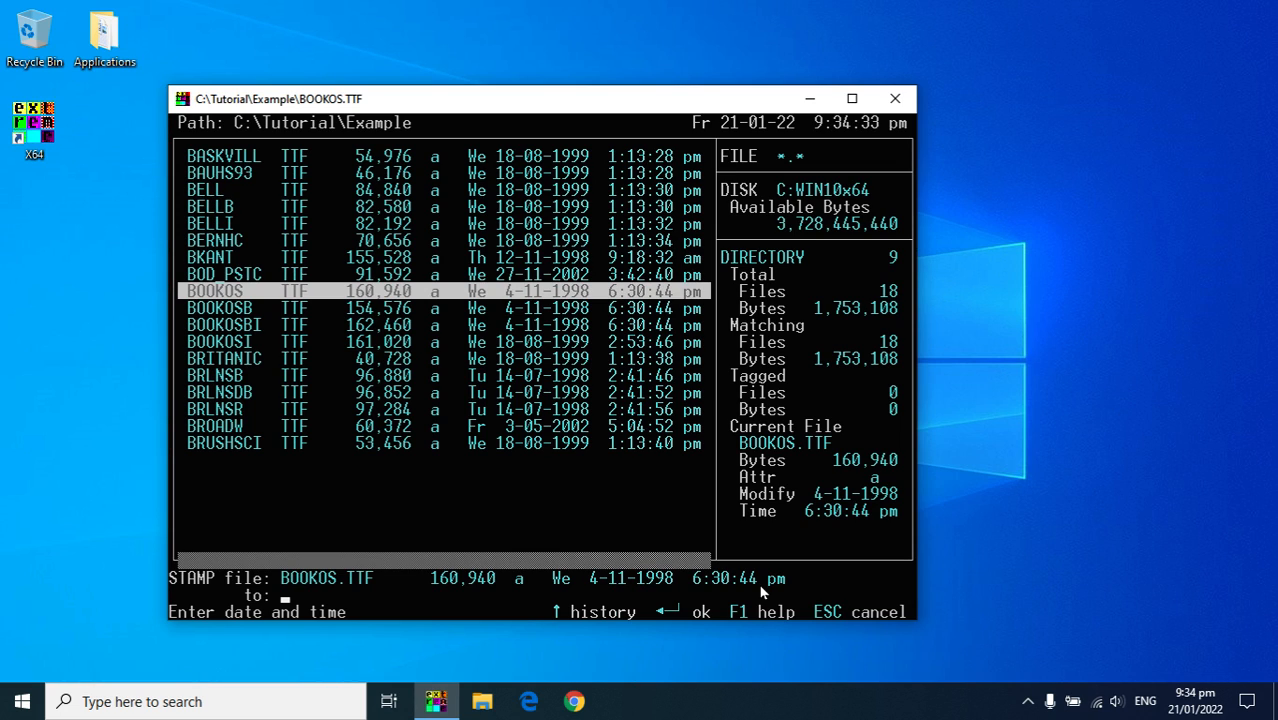
{"action": "key", "text": "F3"}
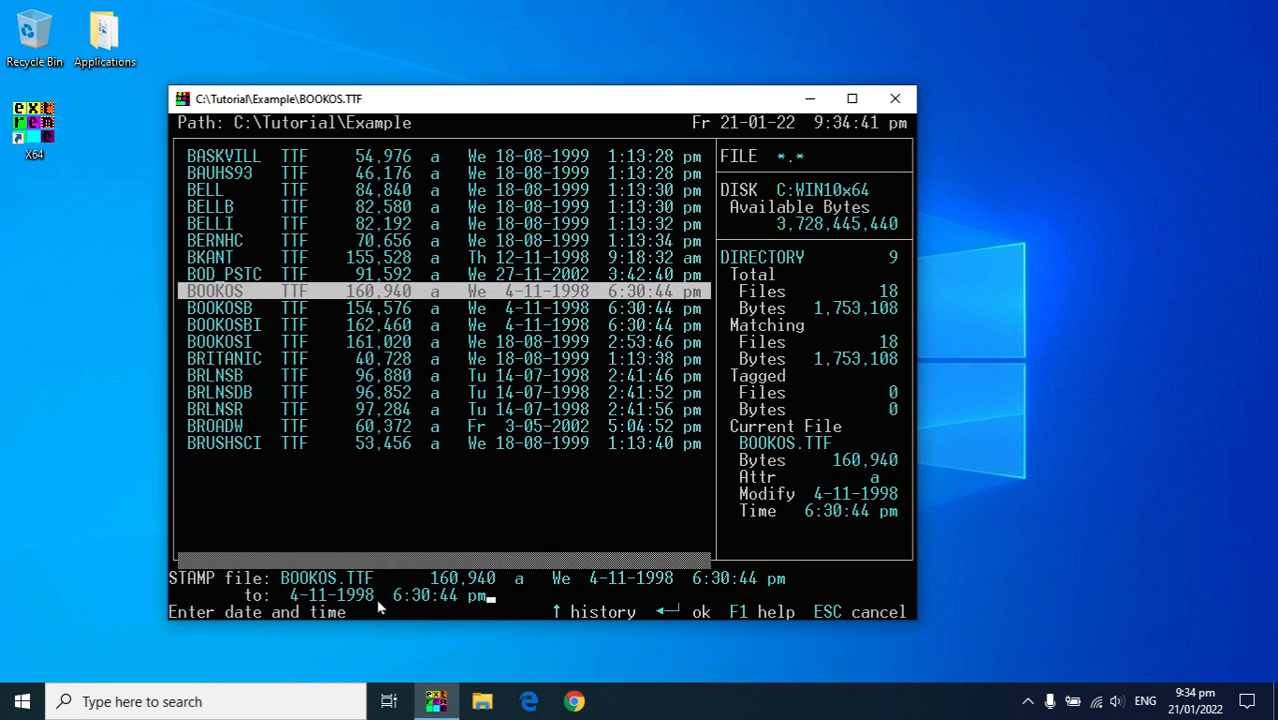
{"action": "key", "text": "Left"}
{"action": "type", "text": "9"}
{"action": "key", "text": "Return"}
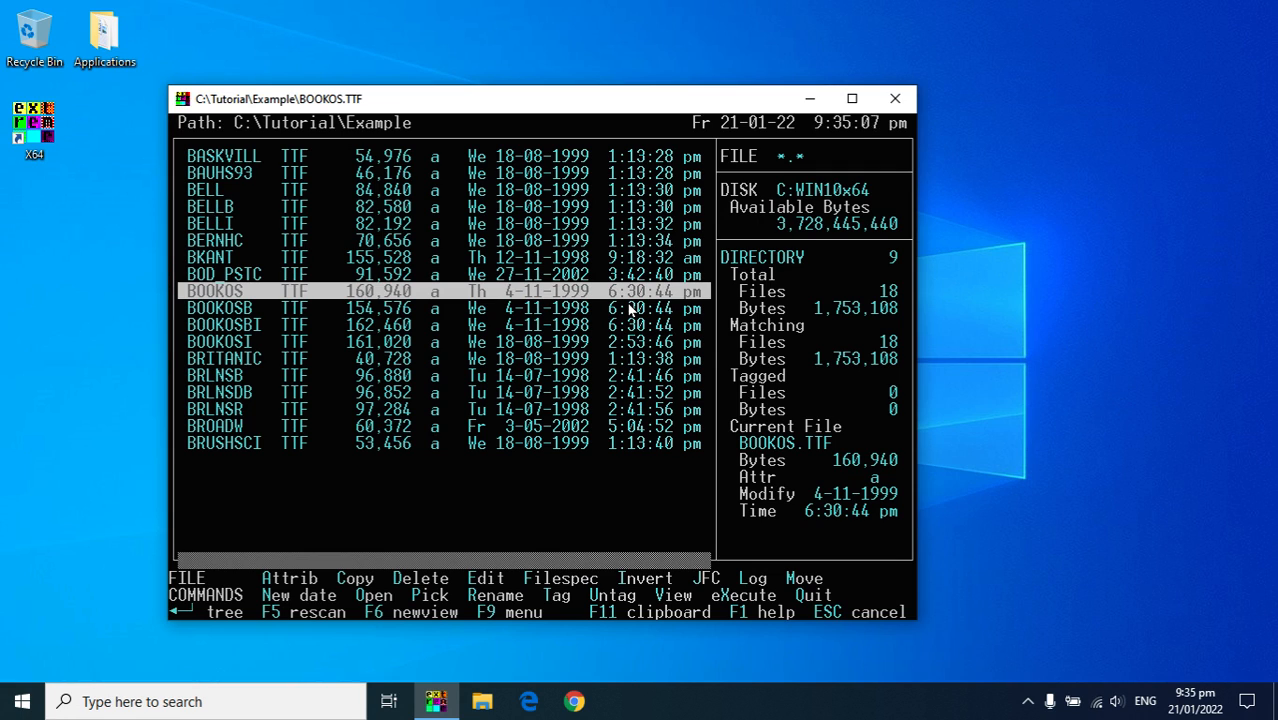
Tag the seven files from BOOKOS to BRLNSDB and stamp them all with 21-01-2022 9:35:14 pm
{"action": "key", "text": "t"}
{"action": "key", "text": "t"}
{"action": "key", "text": "t"}
{"action": "key", "text": "t"}
{"action": "key", "text": "t"}
{"action": "key", "text": "t"}
{"action": "key", "text": "t"}
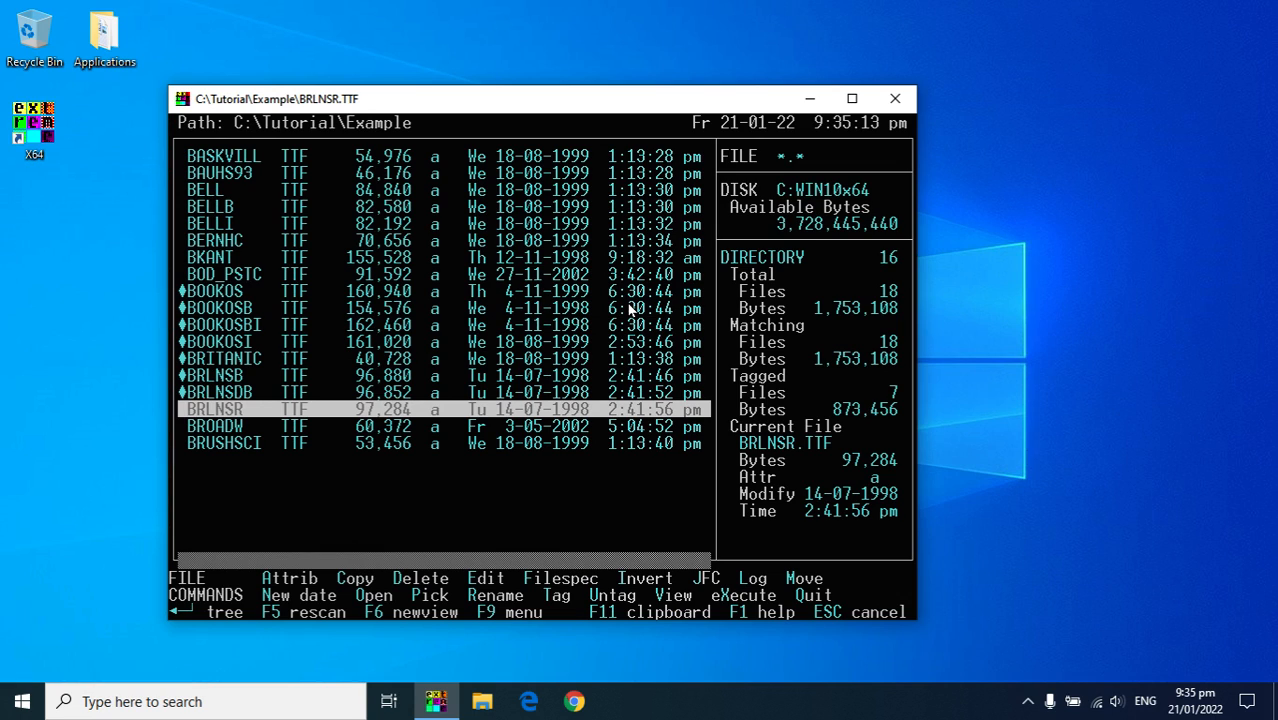
{"action": "key", "text": "ctrl+n"}
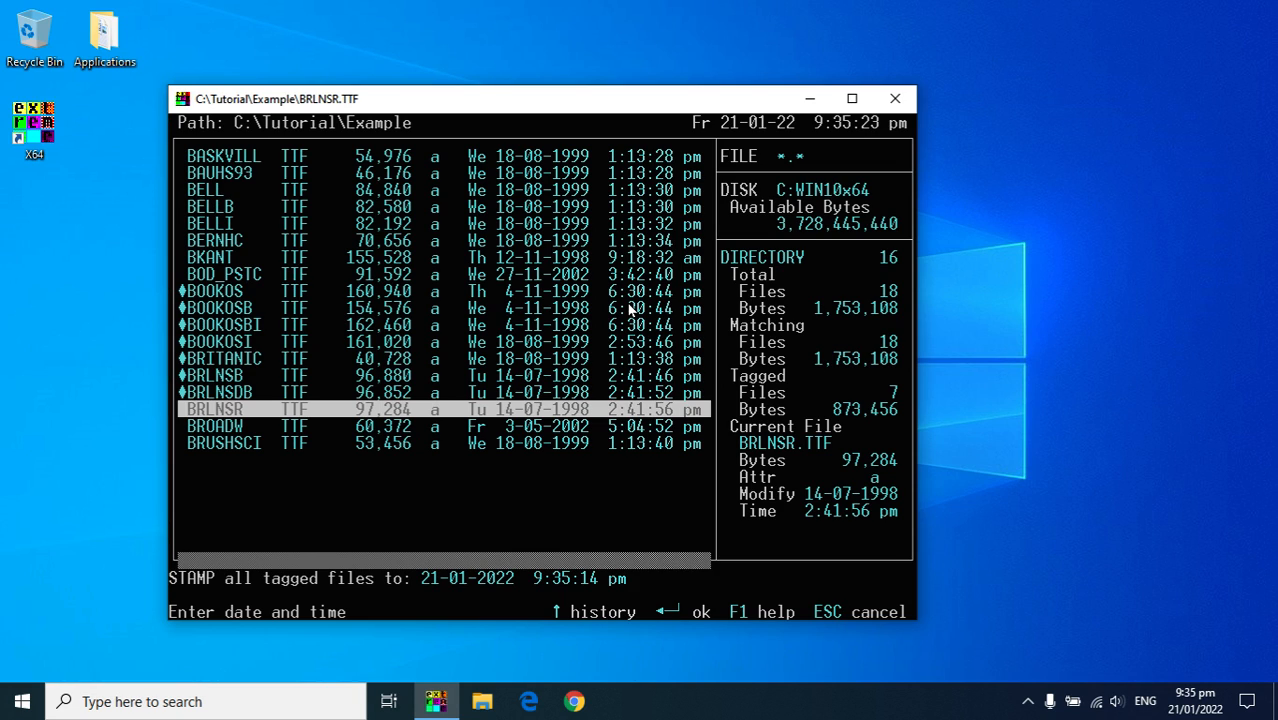
{"action": "key", "text": "Return"}
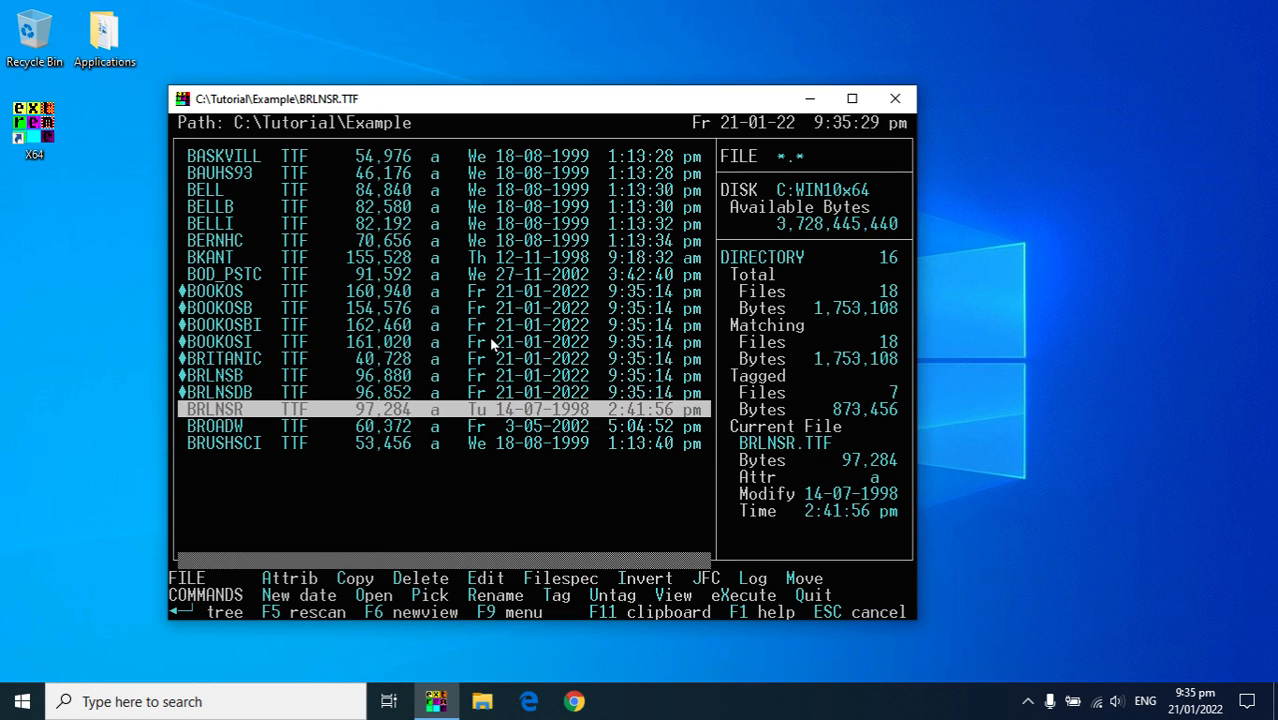
Examine the modification dates and times of the tagged files, from BRLNSDB up to BOOKOS
{"action": "key", "text": "Up"}
{"action": "key", "text": "Up"}
{"action": "key", "text": "Up"}
{"action": "key", "text": "Up"}
{"action": "key", "text": "Up"}
{"action": "key", "text": "Up"}
{"action": "key", "text": "Up"}
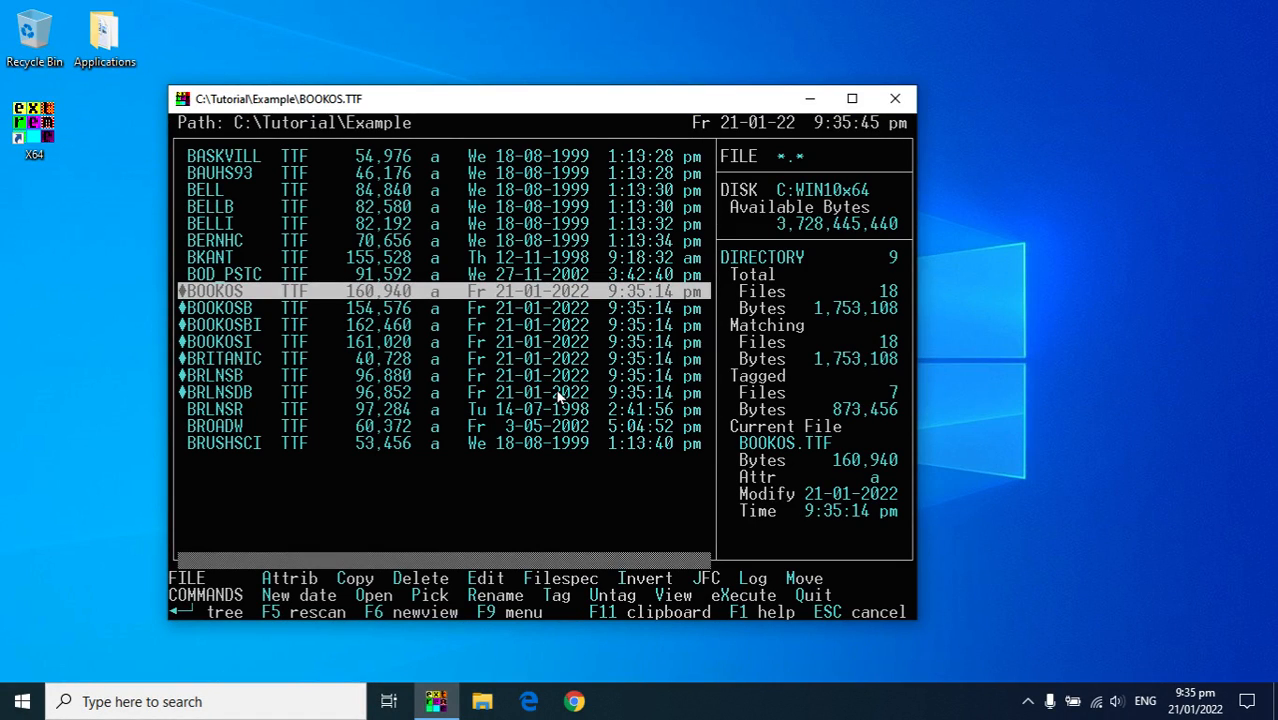
{"action": "key", "text": "Down"}
{"action": "key", "text": "Down"}
{"action": "key", "text": "Down"}
{"action": "key", "text": "Down"}
{"action": "key", "text": "Down"}
{"action": "key", "text": "Up"}
{"action": "key", "text": "Up"}
{"action": "key", "text": "Up"}
{"action": "key", "text": "Up"}
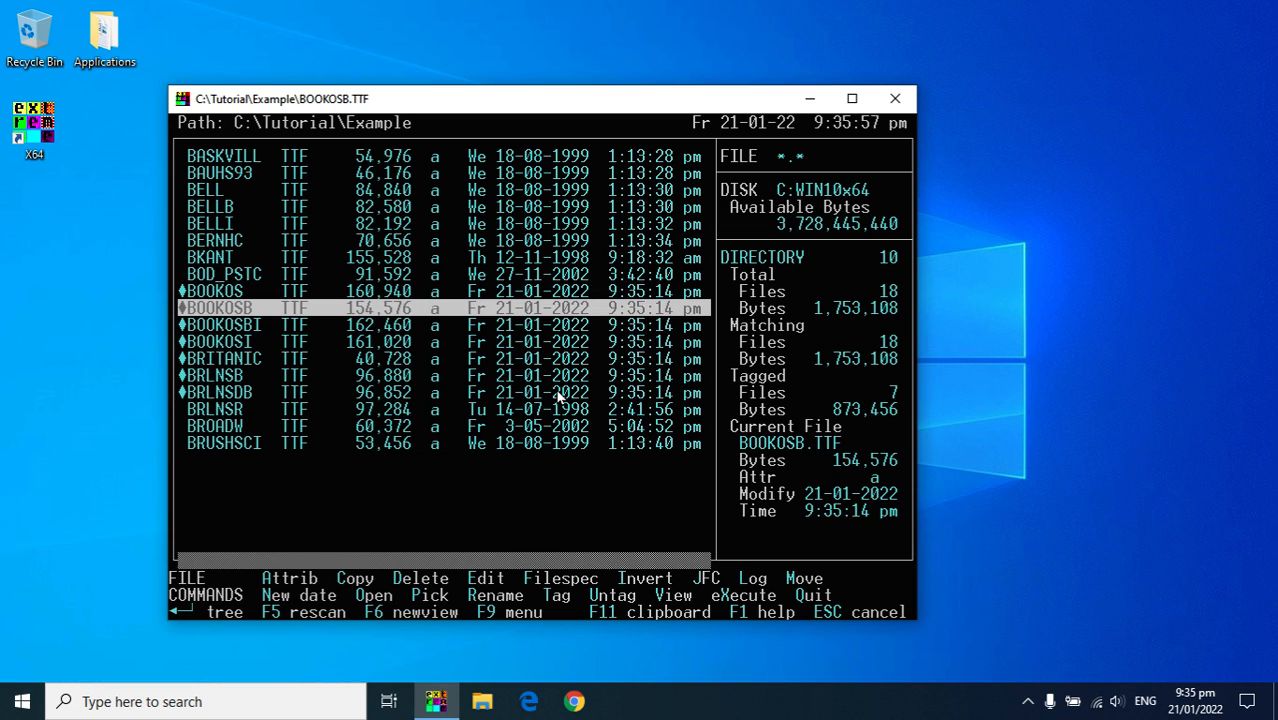
Display the file times by creation date and look over the tagged files' entries
{"action": "key", "text": "alt"}
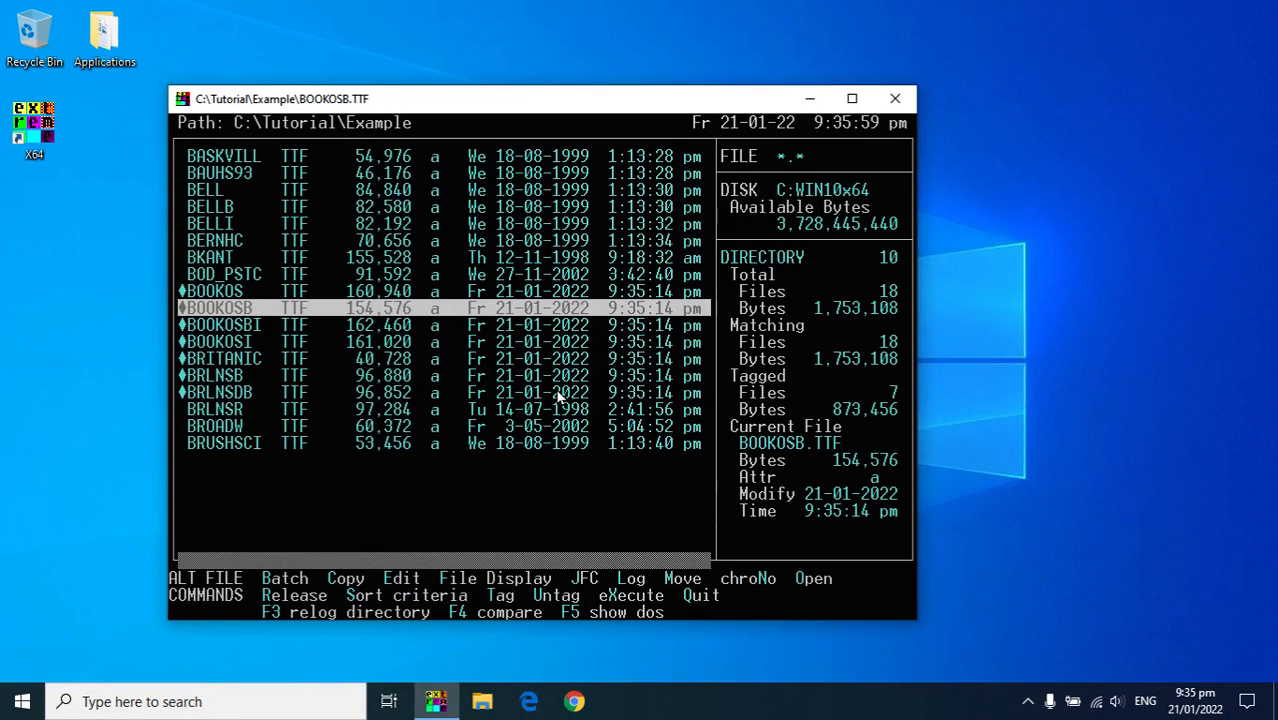
{"action": "key", "text": "alt+f"}
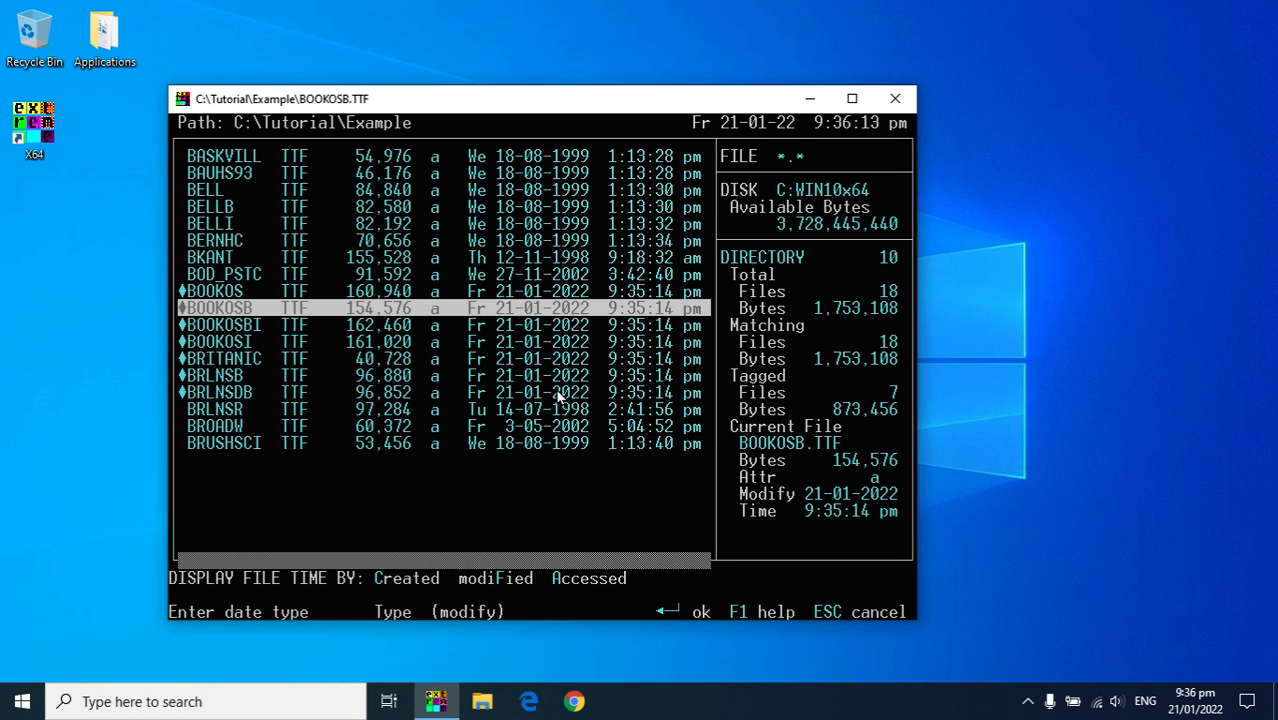
{"action": "key", "text": "c"}
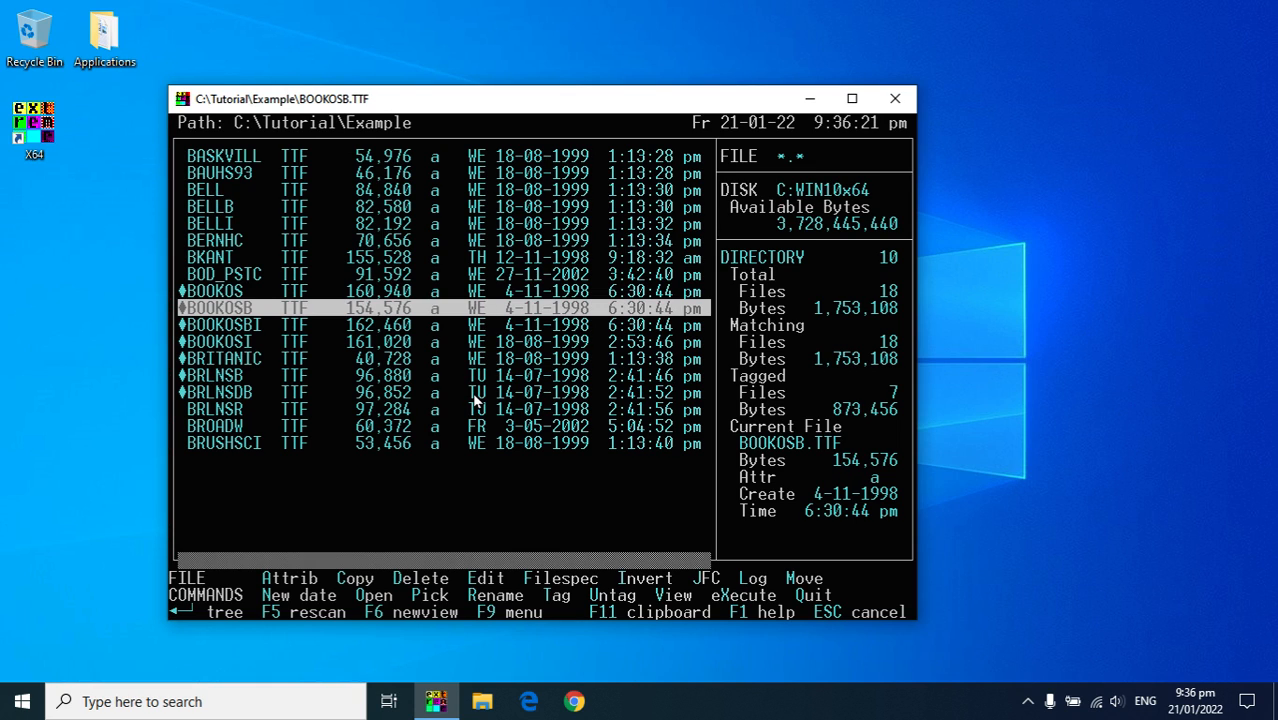
{"action": "key", "text": "Up"}
{"action": "key", "text": "Up"}
{"action": "key", "text": "Up"}
{"action": "key", "text": "Down"}
{"action": "key", "text": "Down"}
{"action": "key", "text": "Down"}
{"action": "key", "text": "Down"}
{"action": "key", "text": "Down"}
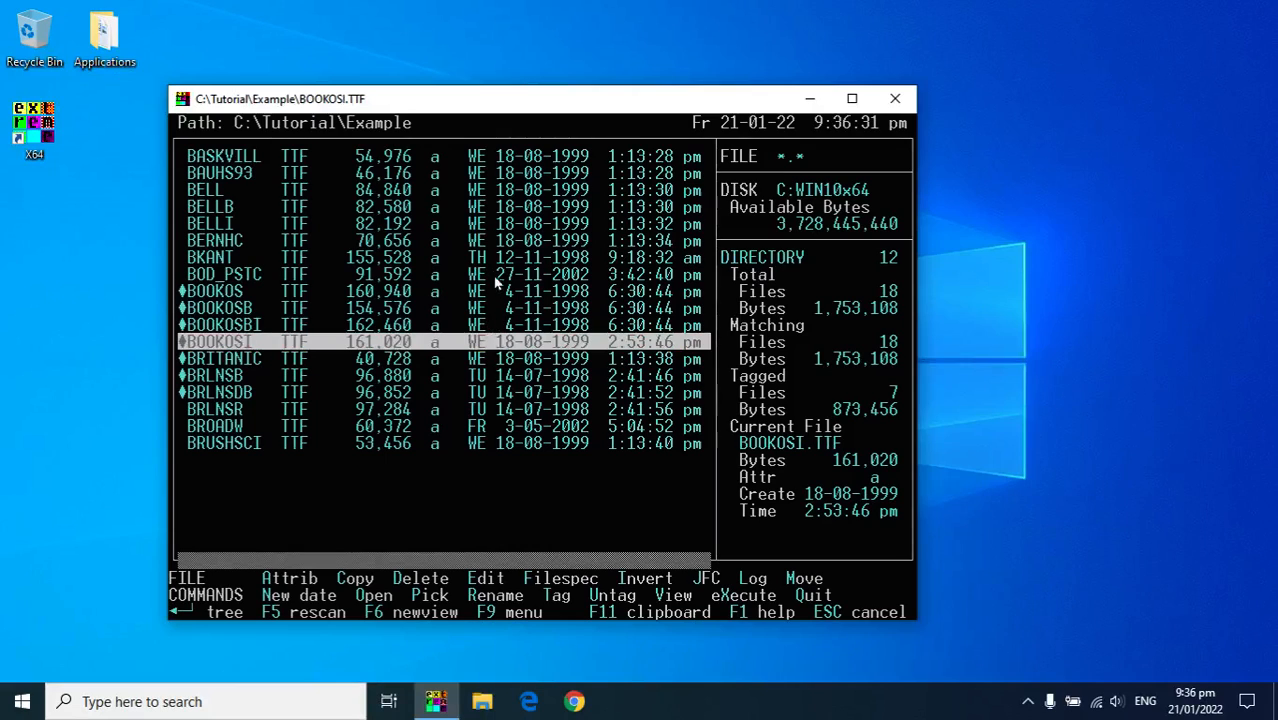
{"action": "key", "text": "Up"}
{"action": "key", "text": "Down"}
{"action": "key", "text": "Down"}
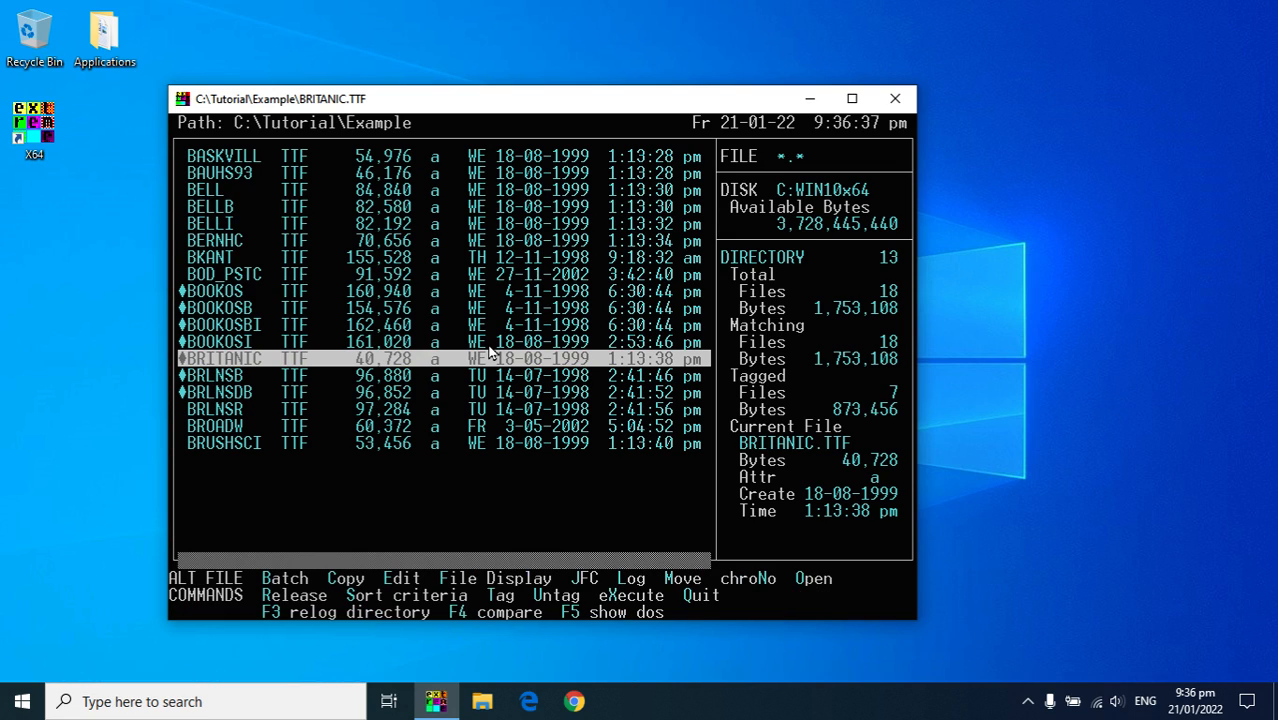
Display the file times by last access and look through the dates across the whole file list
{"action": "key", "text": "alt+f"}
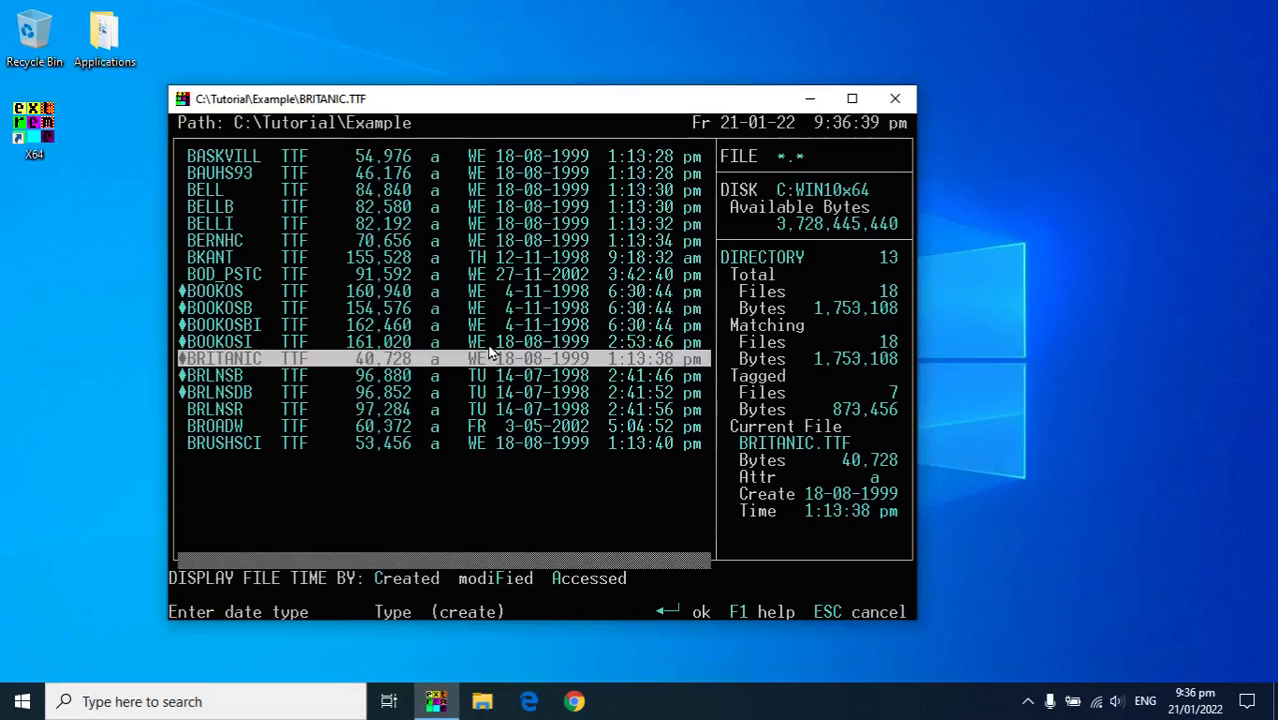
{"action": "key", "text": "a"}
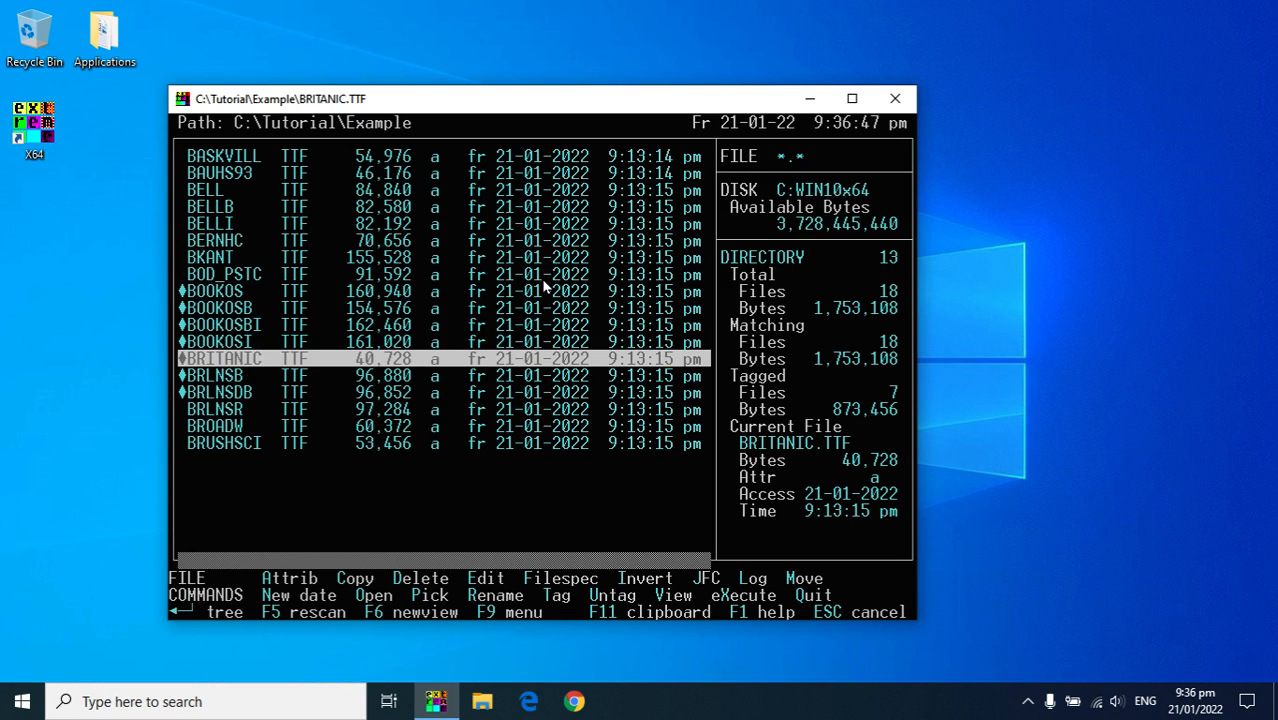
{"action": "key", "text": "Up"}
{"action": "key", "text": "Up"}
{"action": "key", "text": "Up"}
{"action": "key", "text": "Up"}
{"action": "key", "text": "Up"}
{"action": "key", "text": "Up"}
{"action": "key", "text": "Up"}
{"action": "key", "text": "Up"}
{"action": "key", "text": "Up"}
{"action": "key", "text": "Up"}
{"action": "key", "text": "Up"}
{"action": "key", "text": "Up"}
{"action": "key", "text": "Down"}
{"action": "key", "text": "Down"}
{"action": "key", "text": "Down"}
{"action": "key", "text": "Down"}
{"action": "key", "text": "Down"}
{"action": "key", "text": "Down"}
{"action": "key", "text": "Down"}
{"action": "key", "text": "Down"}
{"action": "key", "text": "Down"}
{"action": "key", "text": "Down"}
{"action": "key", "text": "Down"}
{"action": "key", "text": "Down"}
{"action": "key", "text": "Down"}
{"action": "key", "text": "Down"}
{"action": "key", "text": "Down"}
{"action": "key", "text": "Down"}
{"action": "key", "text": "Down"}
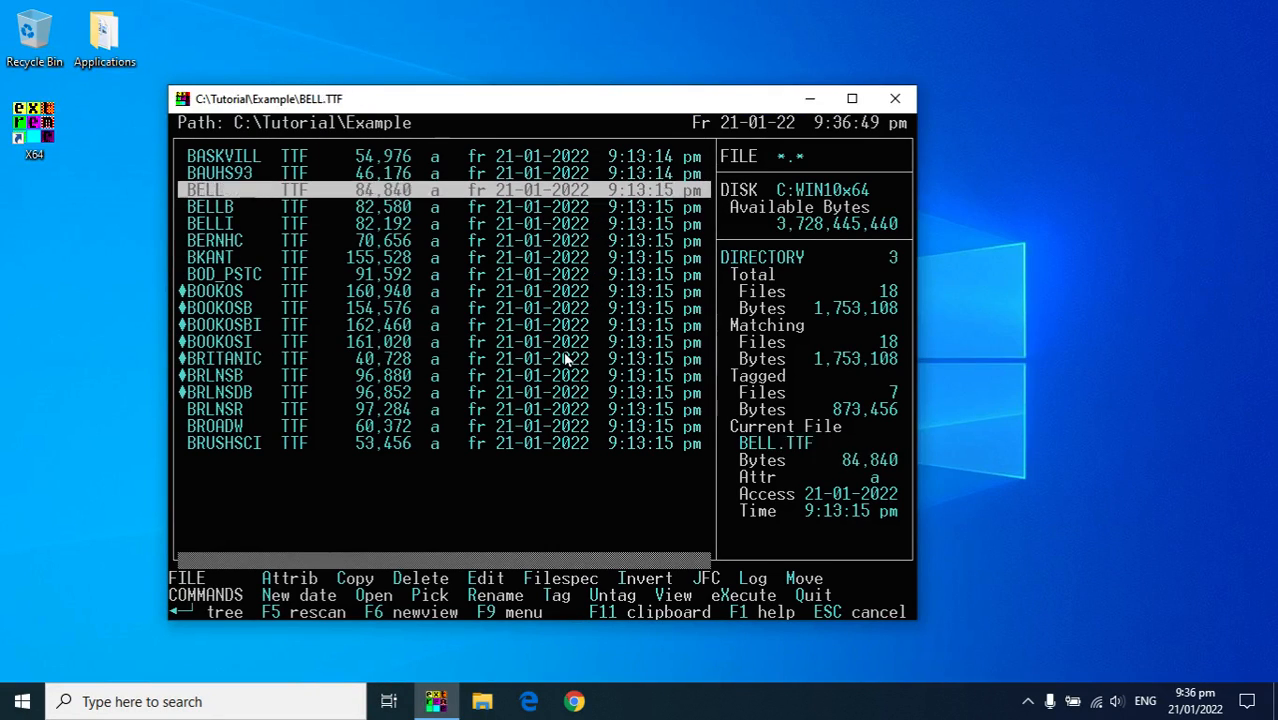
{"action": "key", "text": "Up"}
{"action": "key", "text": "Up"}
{"action": "key", "text": "Up"}
{"action": "key", "text": "Up"}
{"action": "key", "text": "Up"}
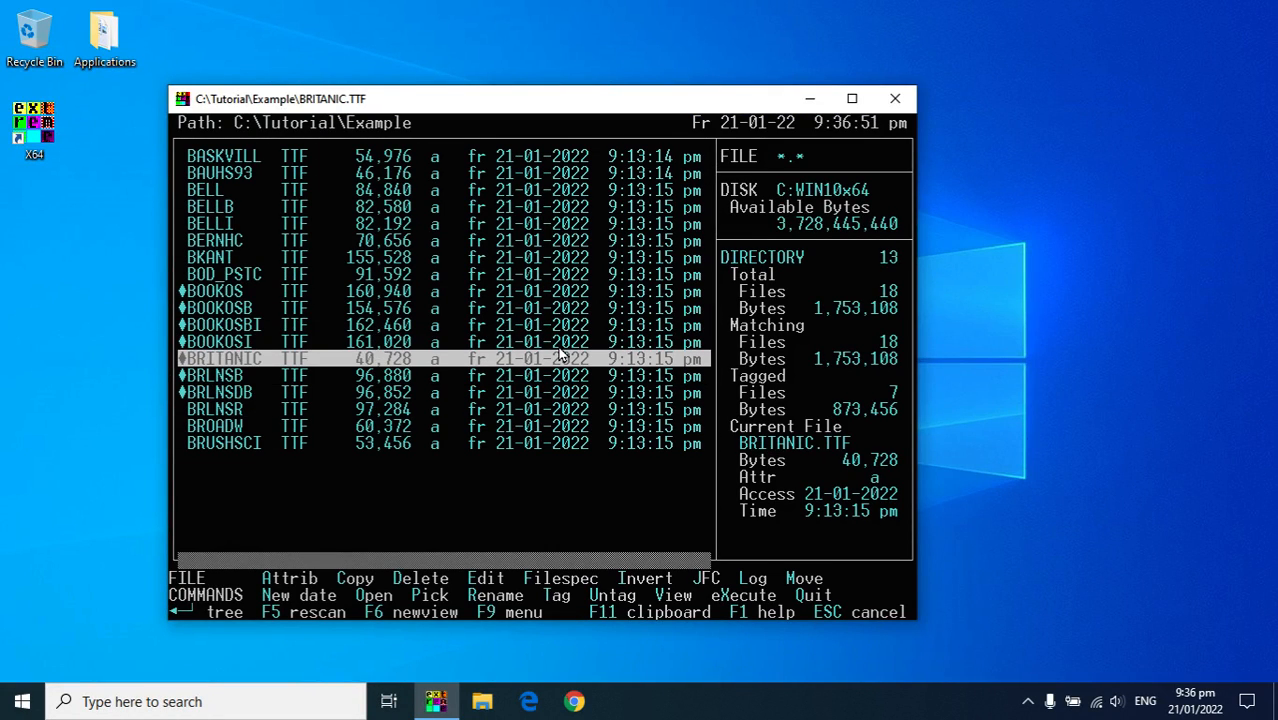
Switch the displayed file times back to the modification date
{"action": "key", "text": "n"}
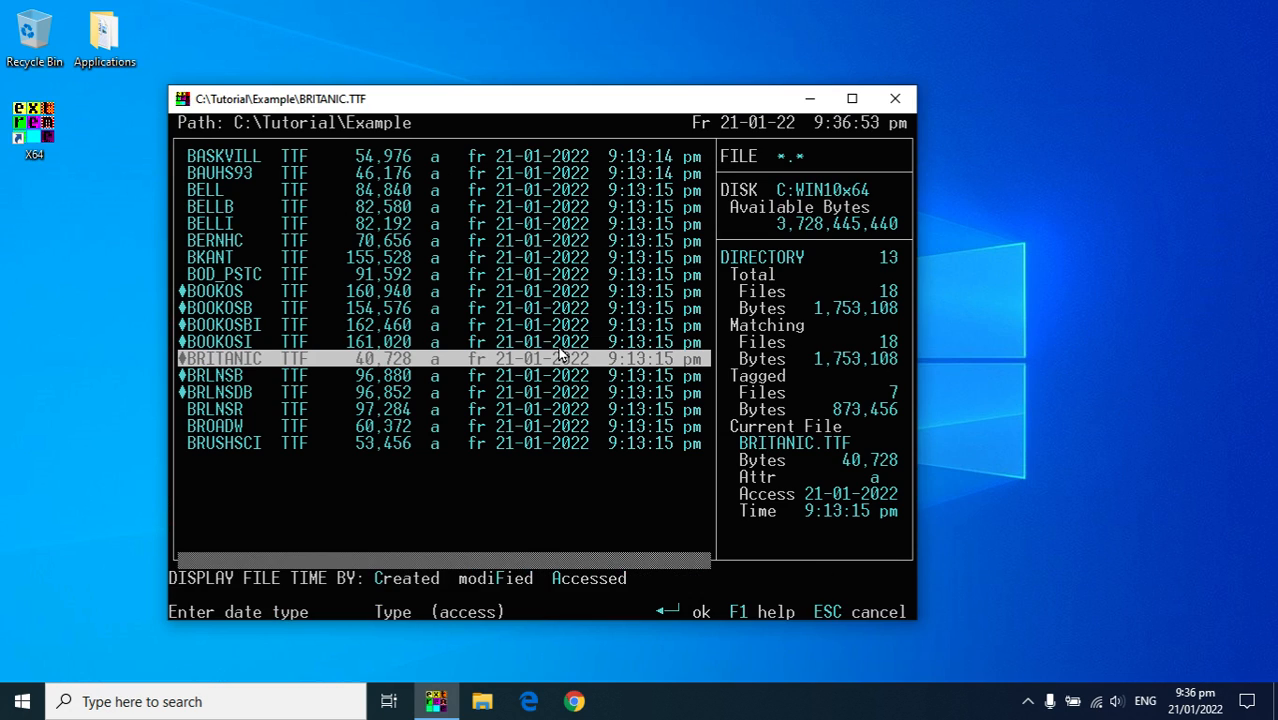
{"action": "key", "text": "f"}
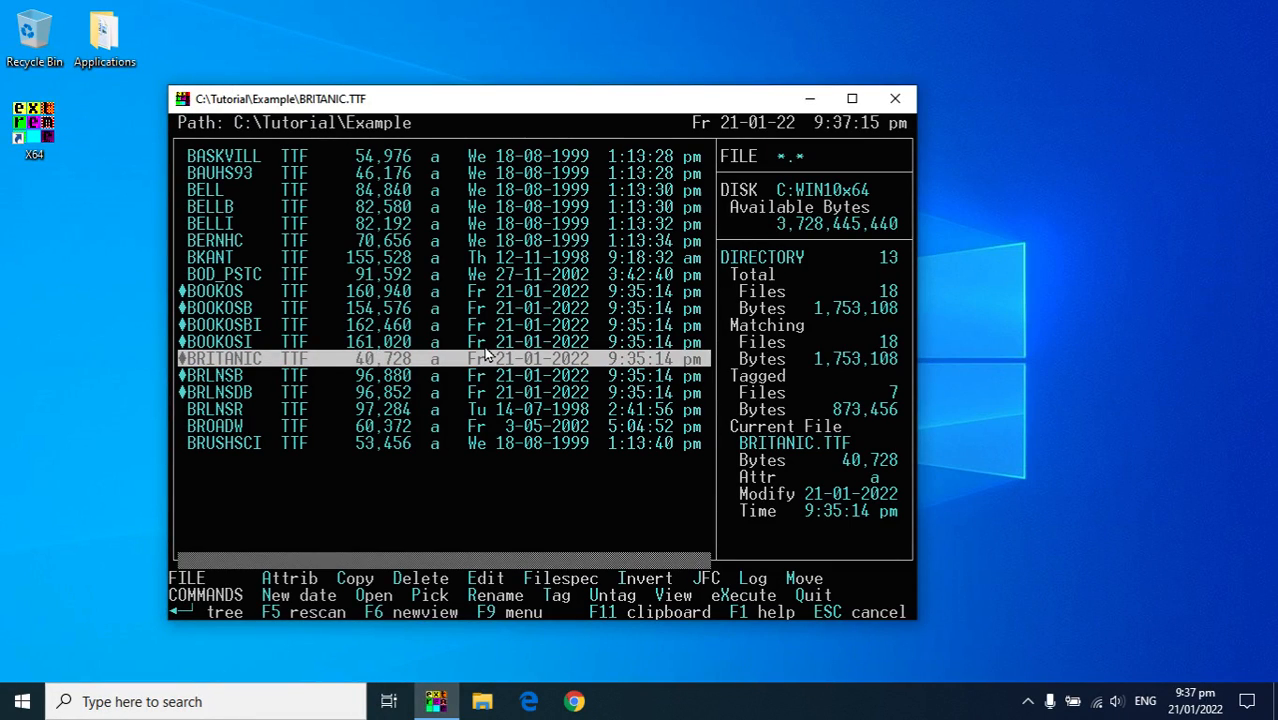
Display the file times by creation date and stamp BRITANIC.TTF's creation time with 21-01-2022 9:37:20 pm
{"action": "key", "text": "alt+d"}
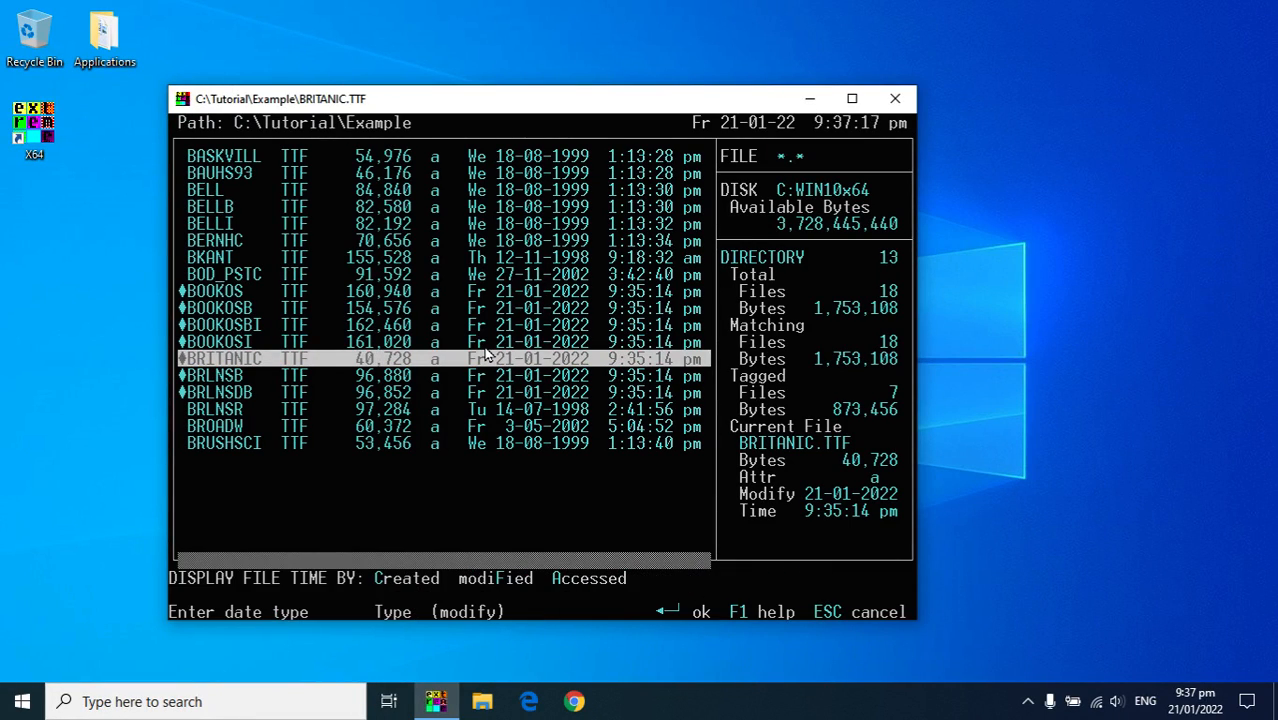
{"action": "key", "text": "c"}
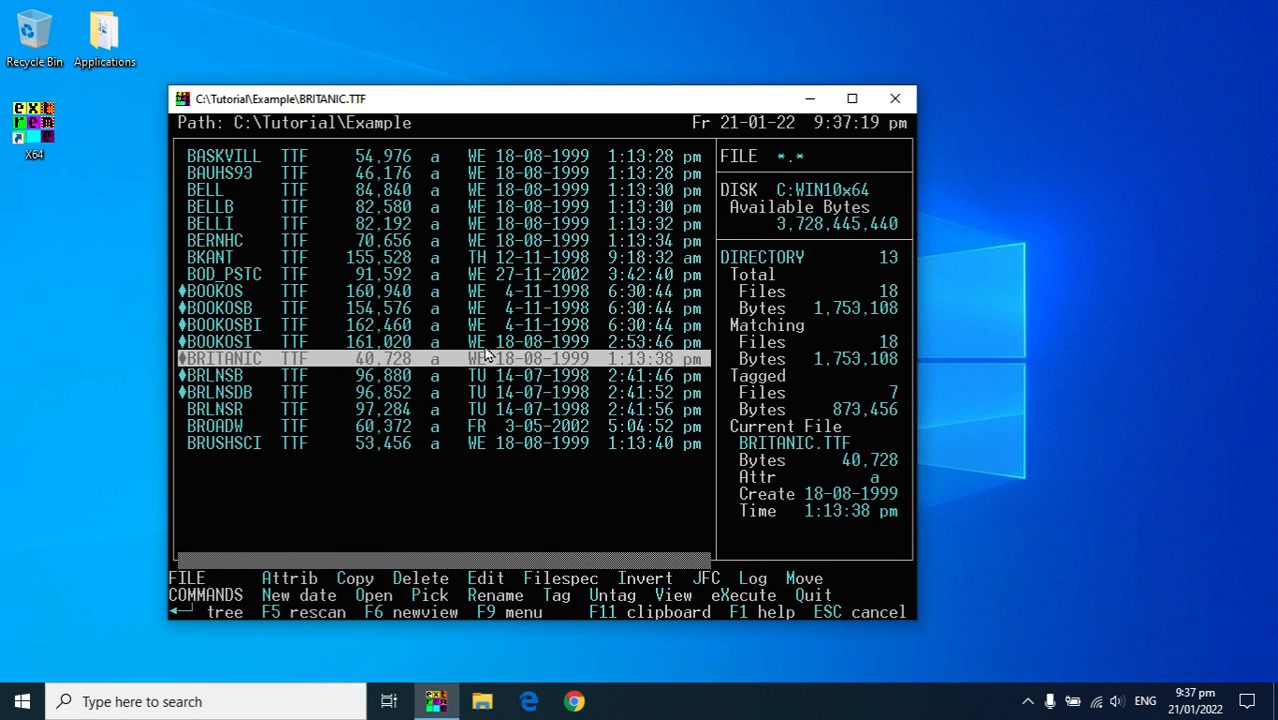
{"action": "key", "text": "n"}
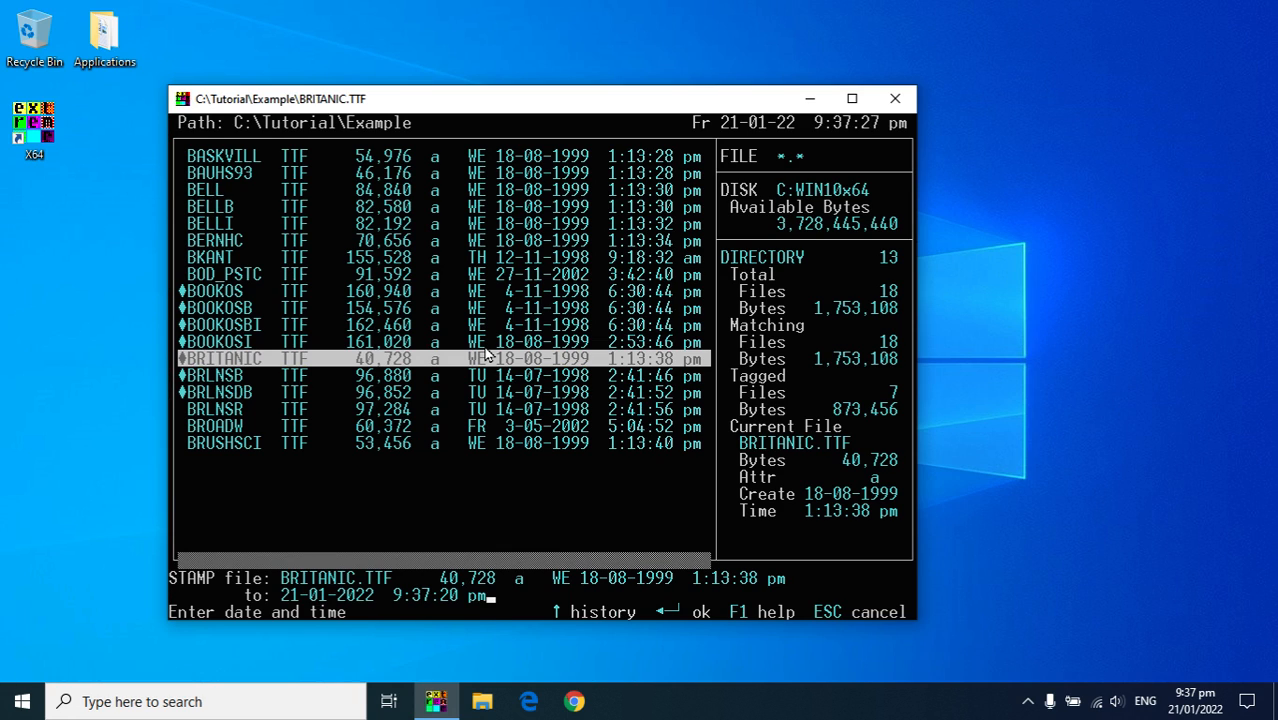
{"action": "key", "text": "Return"}
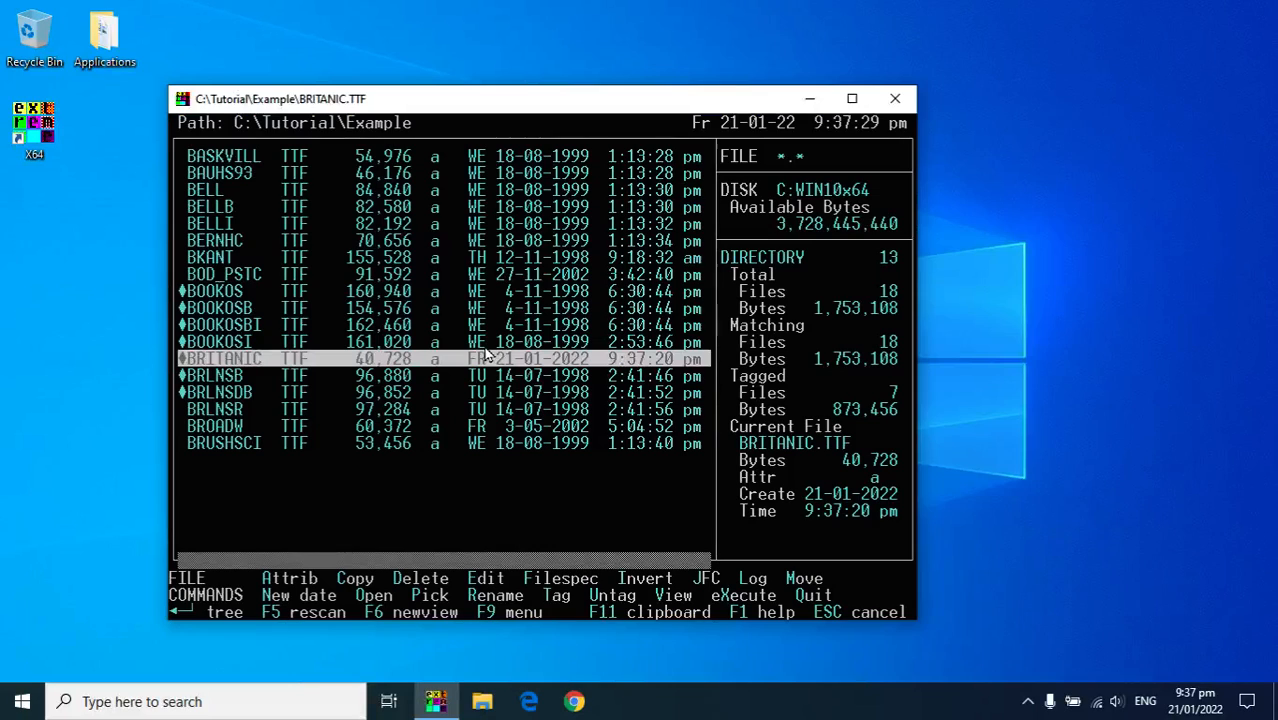